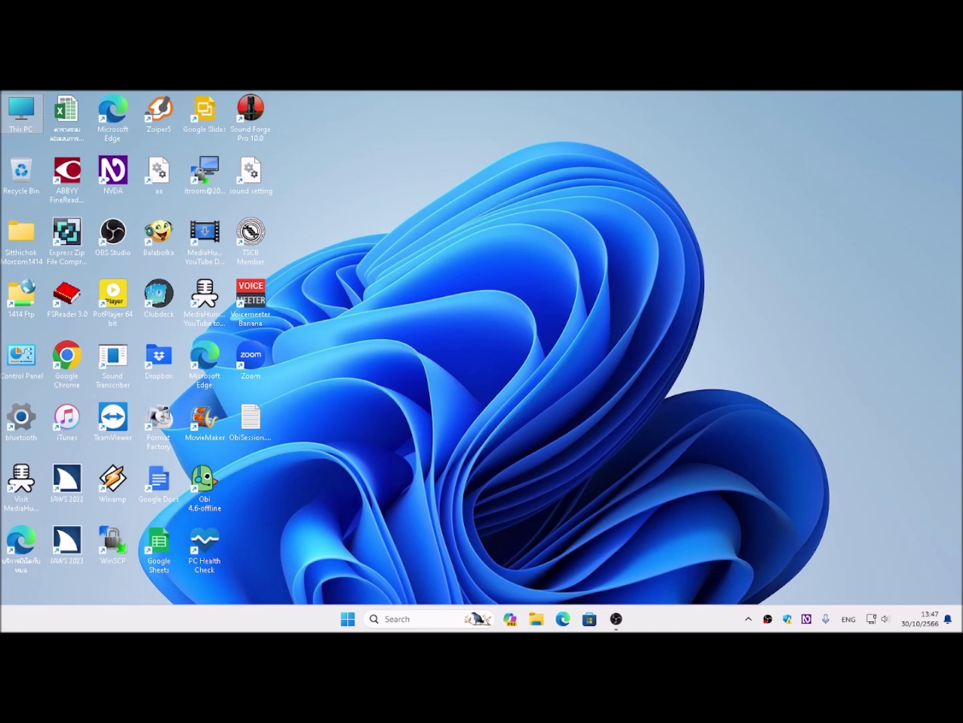
Check for an NVDA update from the help commands and dismiss the result
{"action": "key", "text": "Insert+n"}
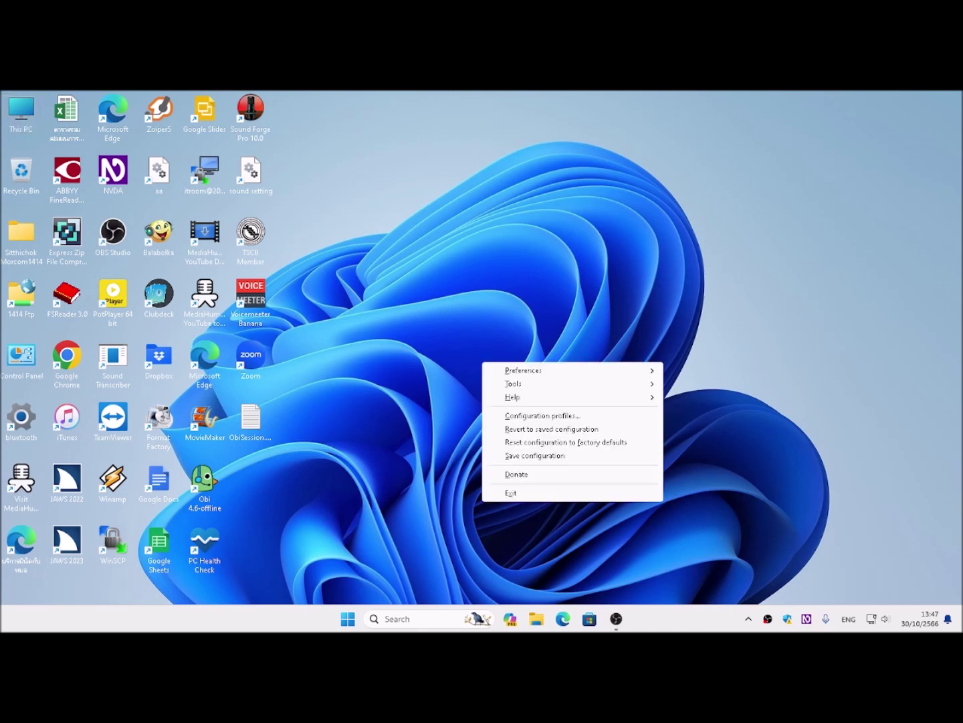
{"action": "key", "text": "Down"}
{"action": "key", "text": "Down"}
{"action": "key", "text": "Down"}
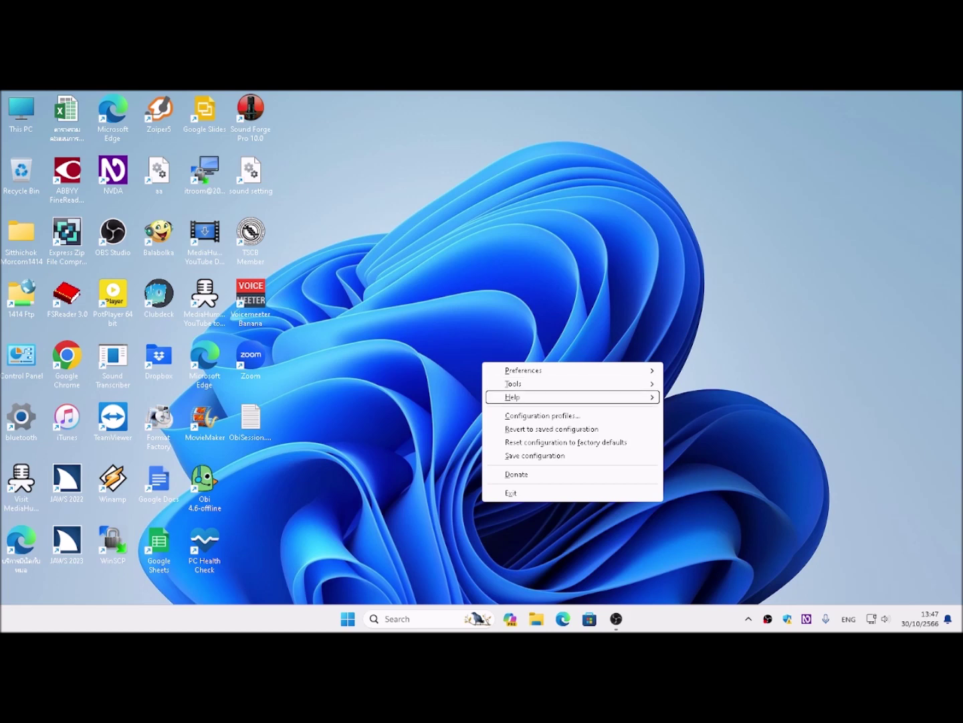
{"action": "key", "text": "Right"}
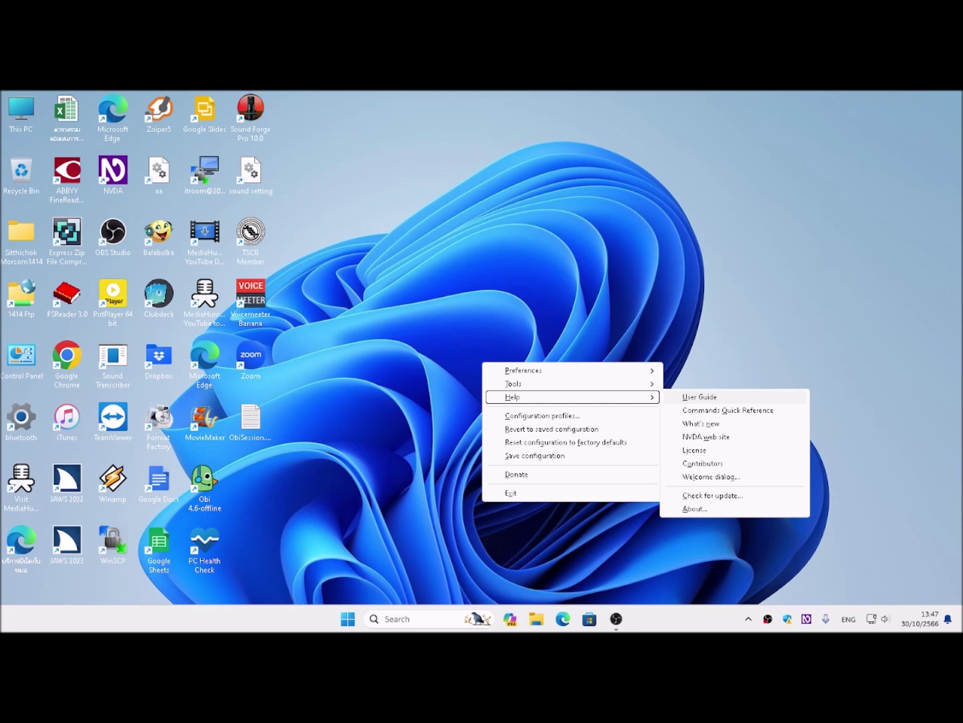
{"action": "key", "text": "Up"}
{"action": "key", "text": "Up"}
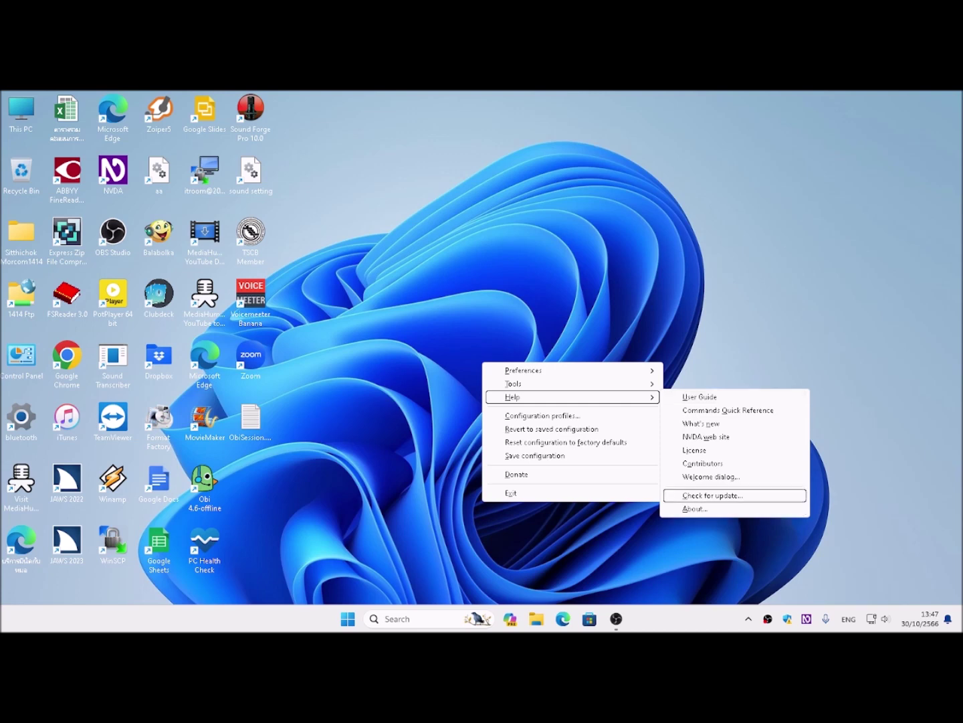
{"action": "key", "text": "Return"}
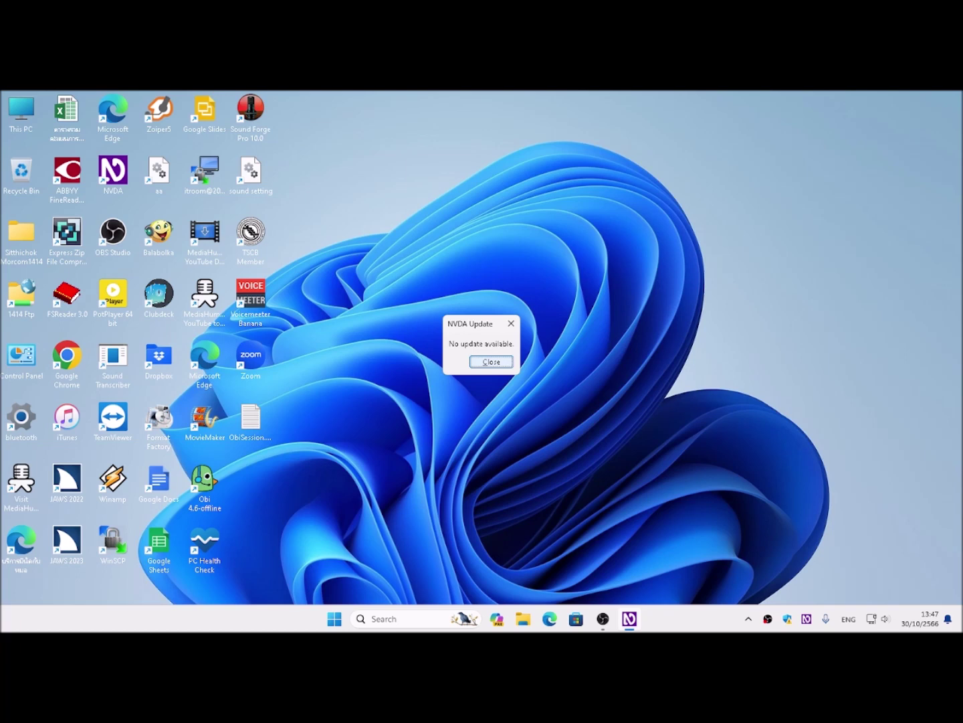
{"action": "key", "text": "Return"}
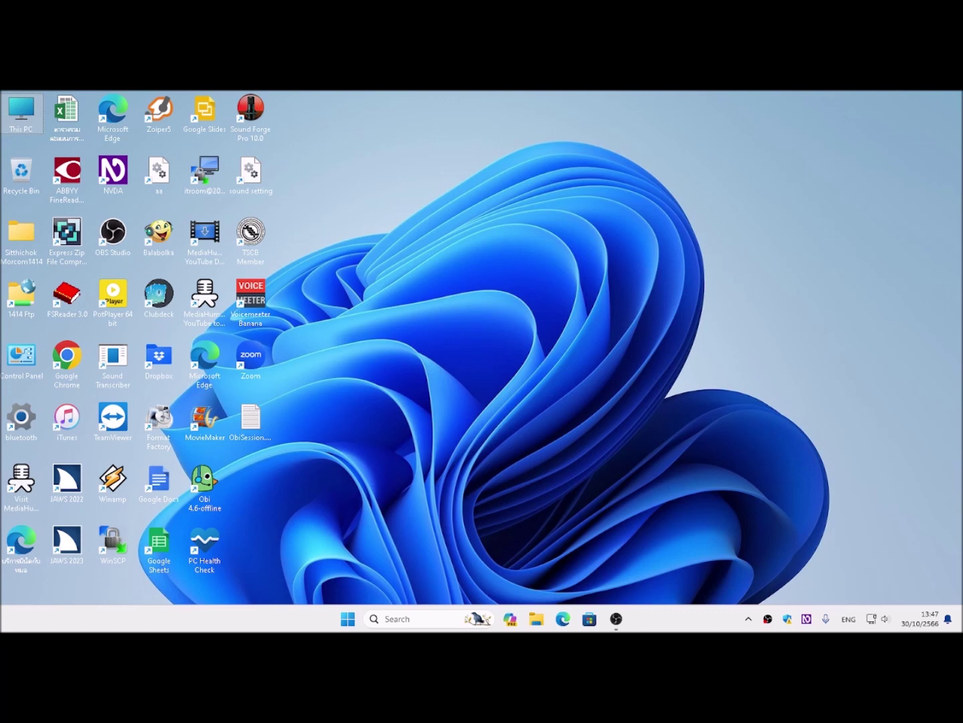
Open NVDA's synthesizer selection and confirm Microsoft Speech API version 5 as the speech synthesizer
{"action": "key", "text": "ctrl+Insert+s"}
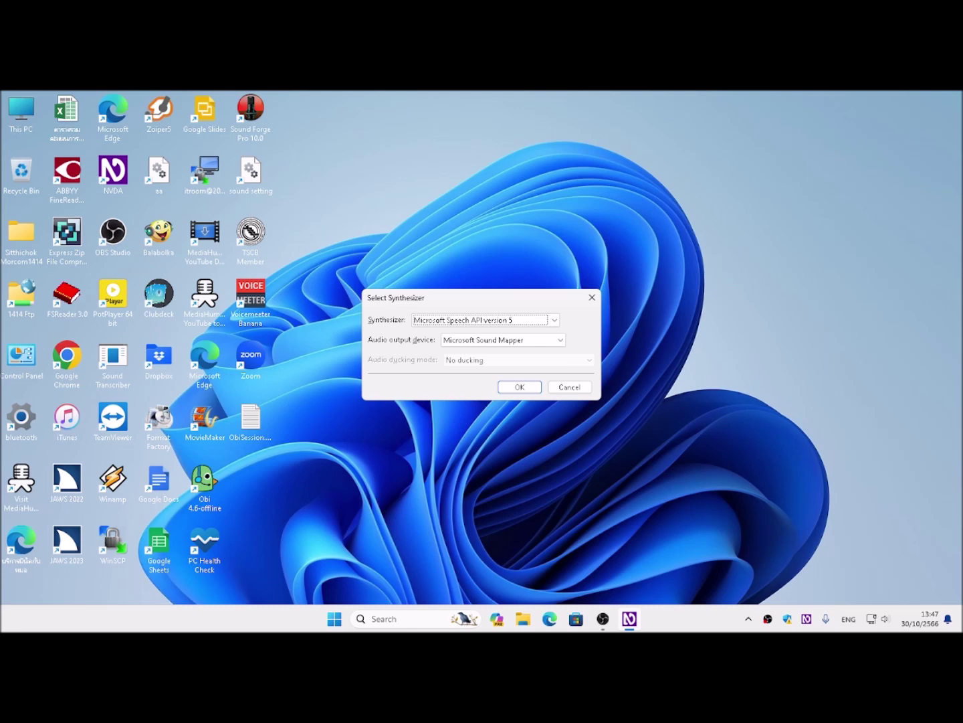
{"action": "key", "text": "Down"}
{"action": "key", "text": "Return"}
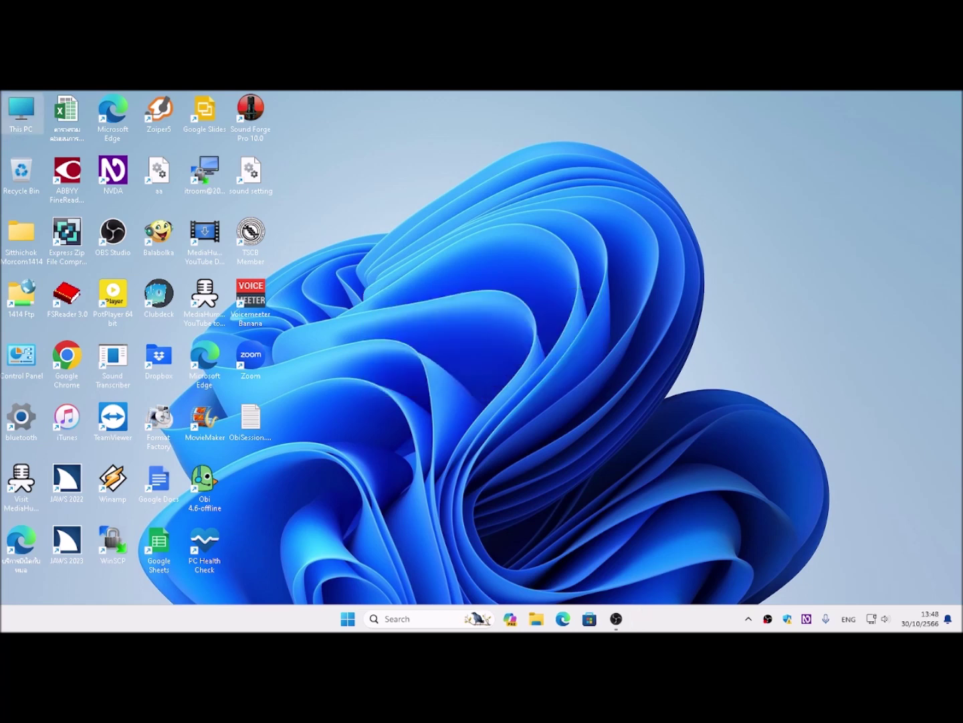
Switch the keyboard input language to Thai
{"action": "key", "text": "alt+shift"}
{"action": "key", "text": "ctrl+Insert+s"}
{"action": "key", "text": "Escape"}
Review NVDA's tool entries from the log viewer down to the Add-on store, and leave without choosing one
{"action": "key", "text": "Insert+n"}
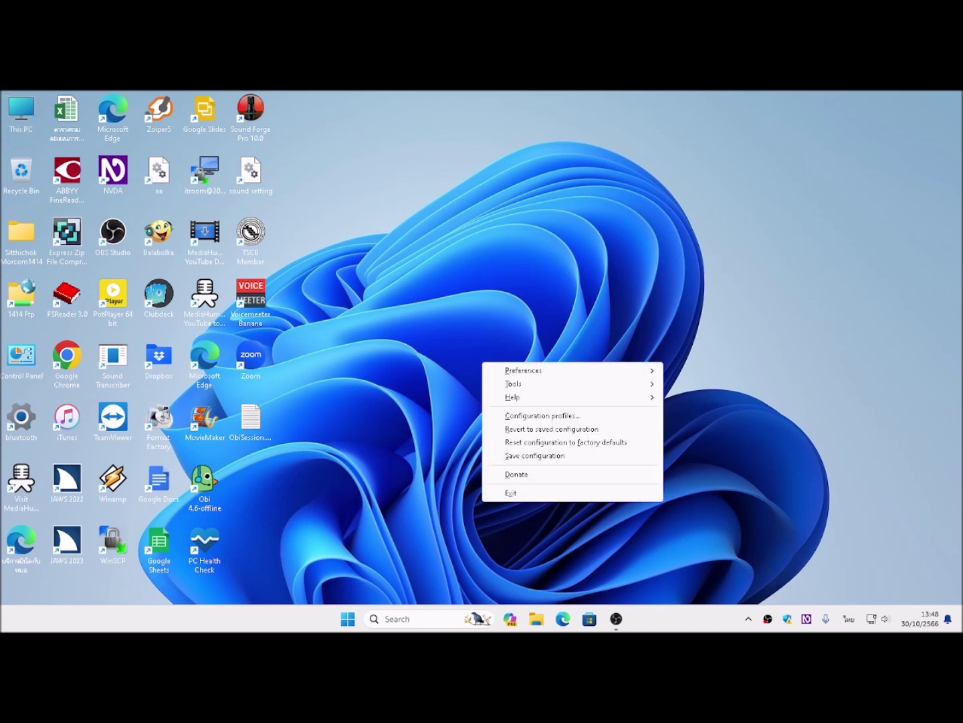
{"action": "key", "text": "Down"}
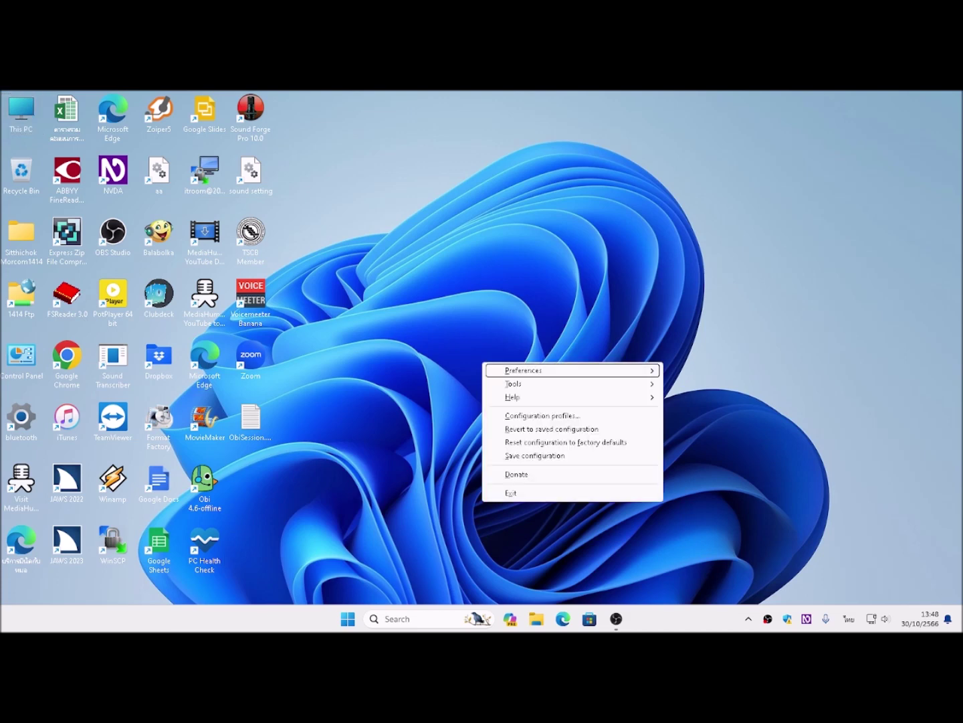
{"action": "key", "text": "Down"}
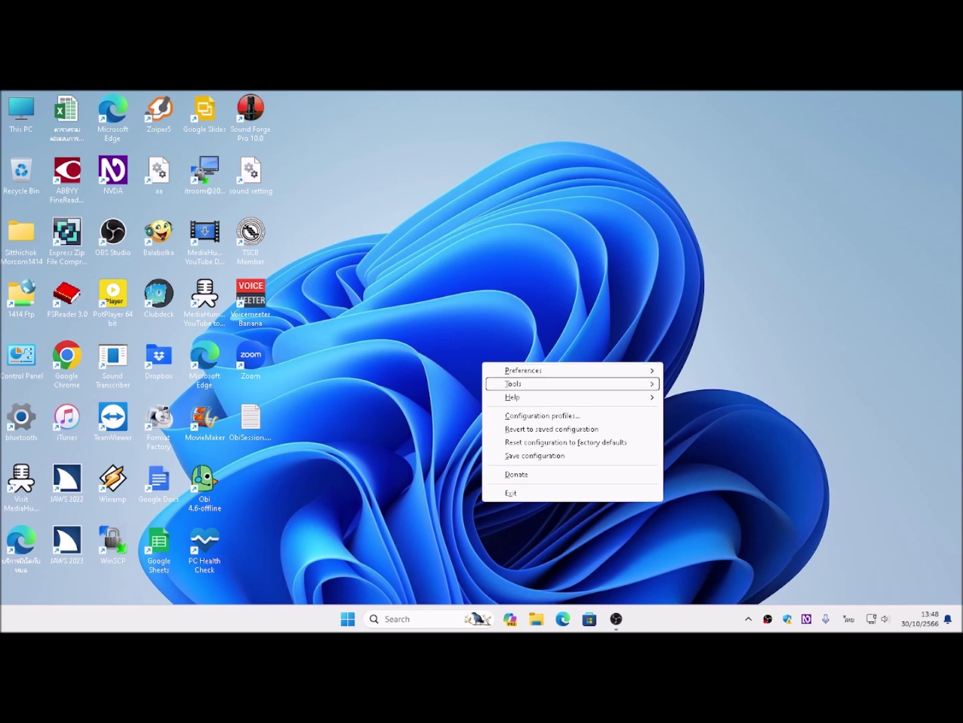
{"action": "key", "text": "Right"}
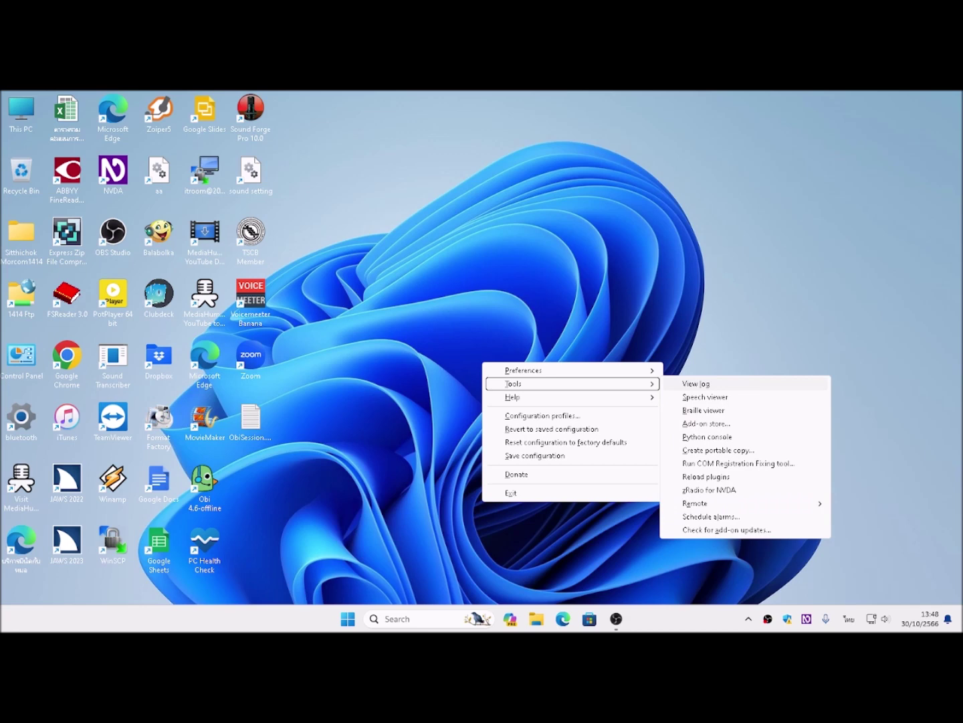
{"action": "key", "text": "Down"}
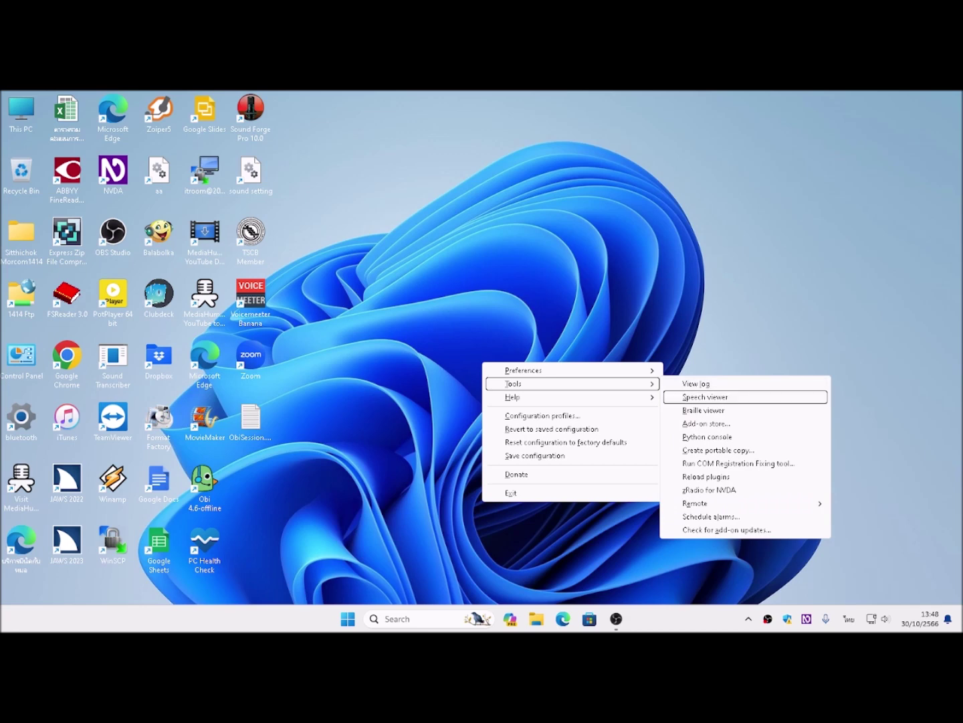
{"action": "key", "text": "Down"}
{"action": "key", "text": "Down"}
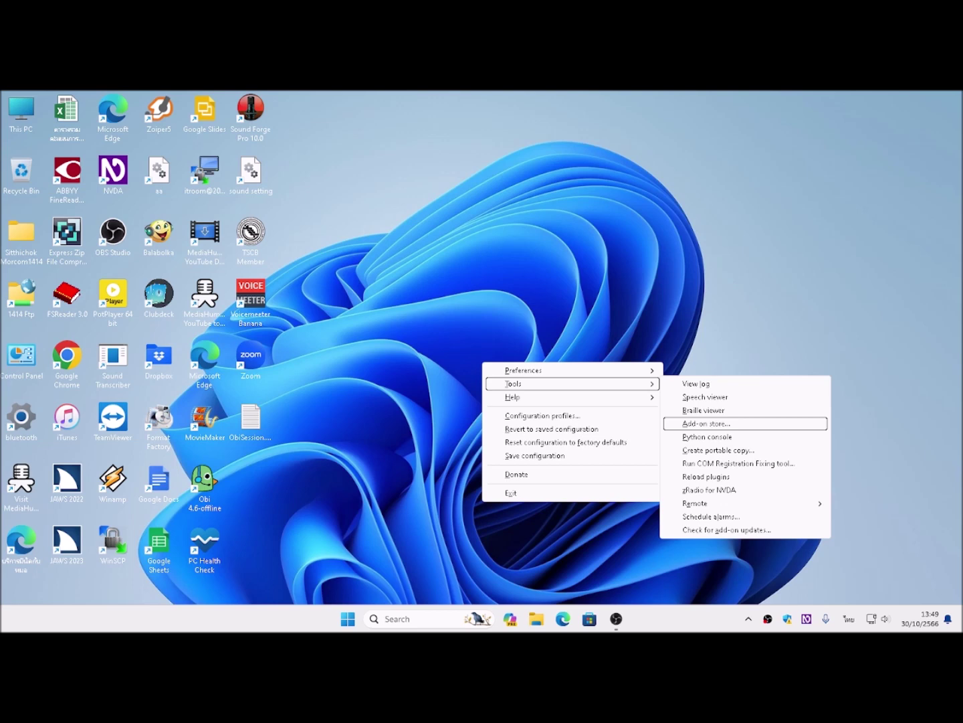
{"action": "key", "text": "Escape"}
{"action": "key", "text": "Escape"}
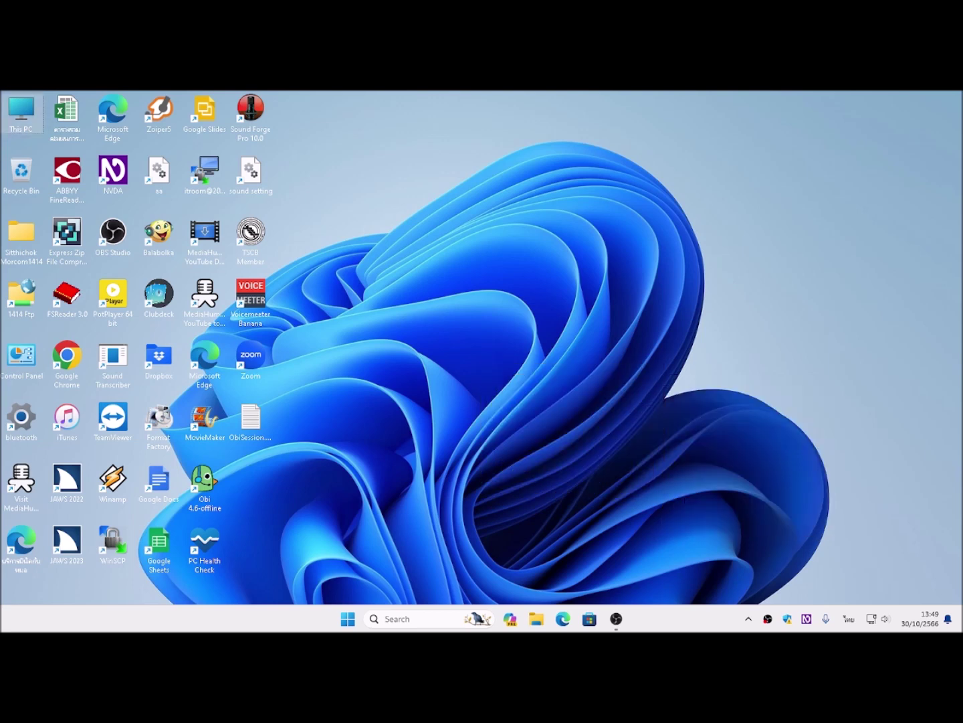
Close the NVDA menu and switch the keyboard input language back to English
{"action": "key", "text": "Insert+n"}
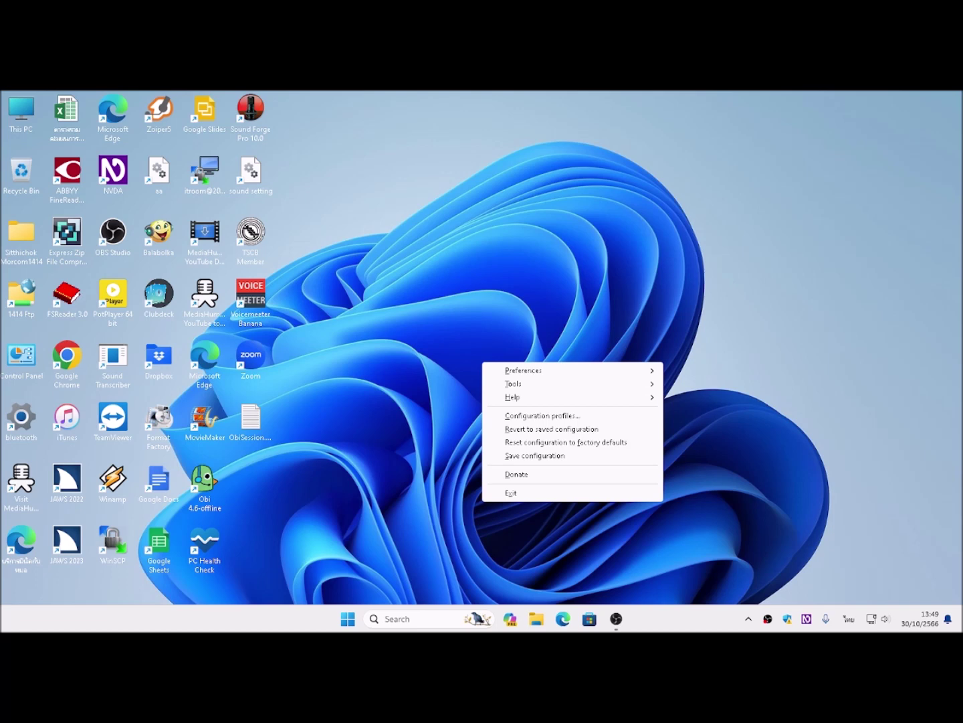
{"action": "key", "text": "Escape"}
{"action": "key", "text": "super"}
{"action": "key", "text": "Escape"}
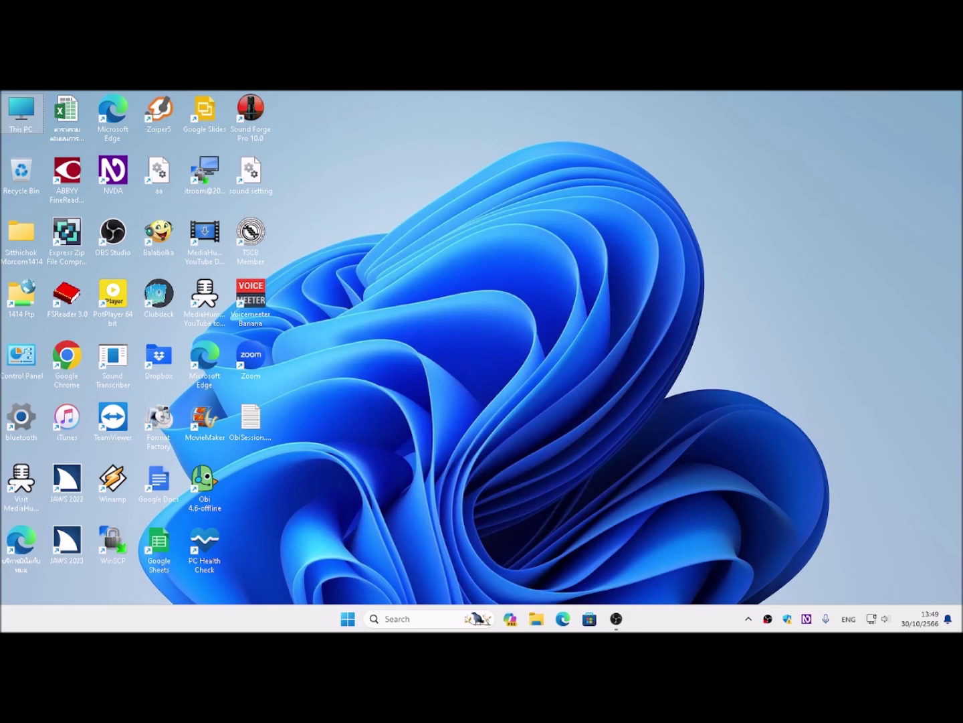
Open NVDA's Add-on Store, look over the installed add-ons, and close the store
{"action": "key", "text": "Insert+n"}
{"action": "key", "text": "t"}
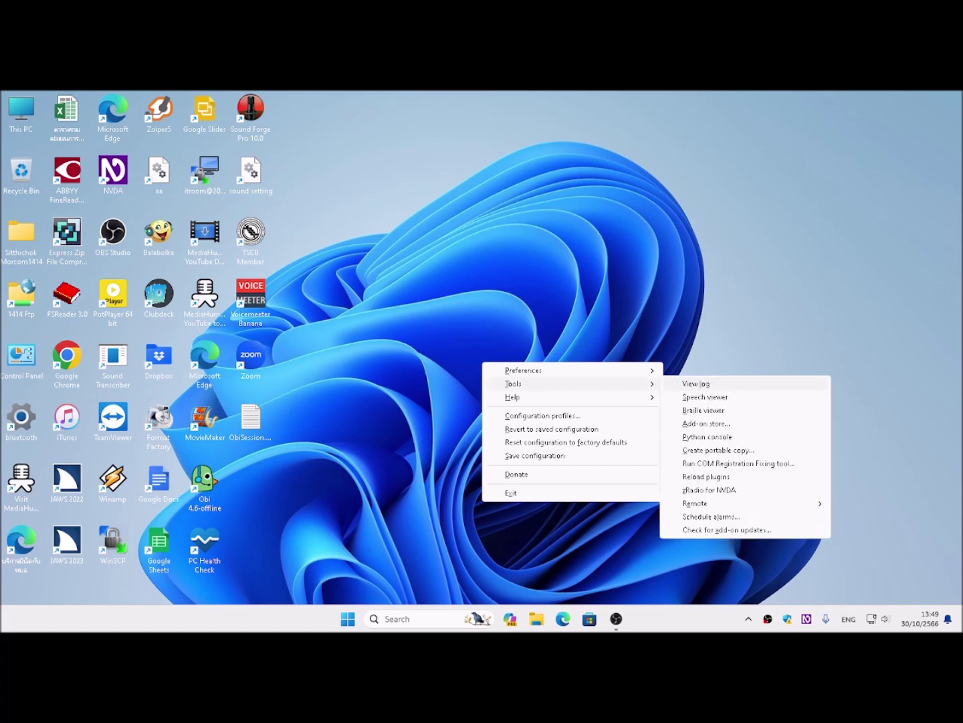
{"action": "key", "text": "a"}
{"action": "key", "text": "Return"}
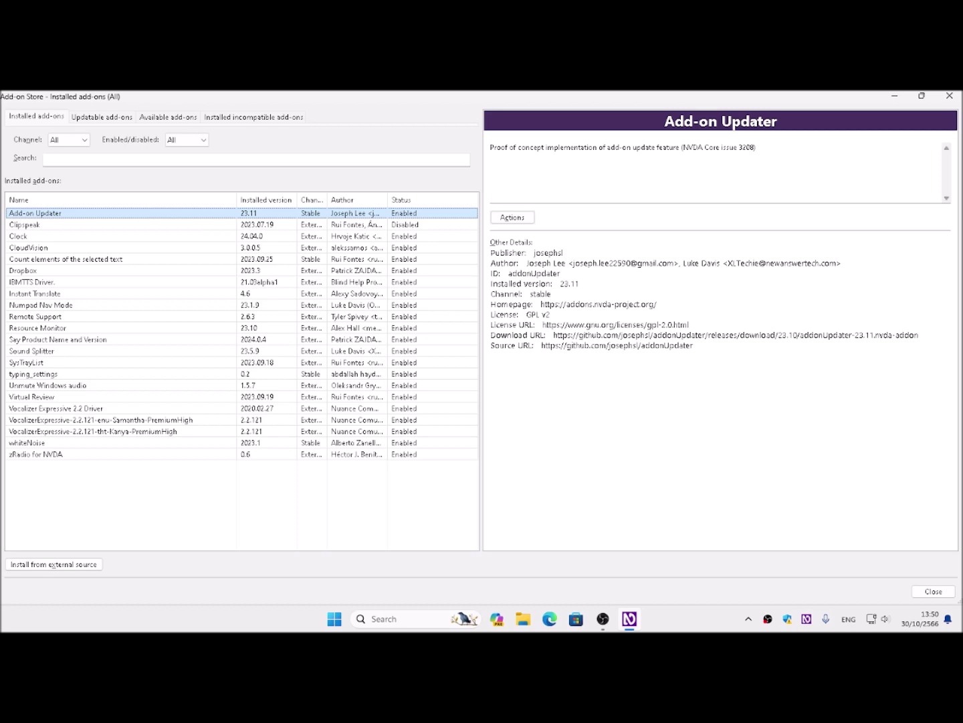
{"action": "key", "text": "Escape"}
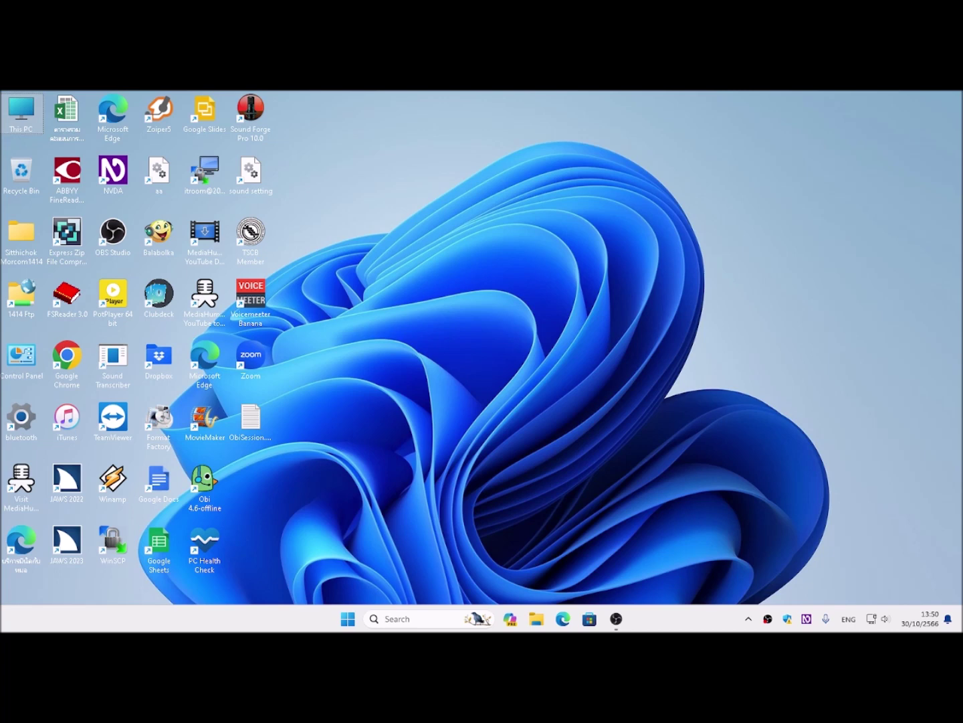
Open the NVDA settings and go through the Speech and Braille categories to Audio
{"action": "key", "text": "Insert+n"}
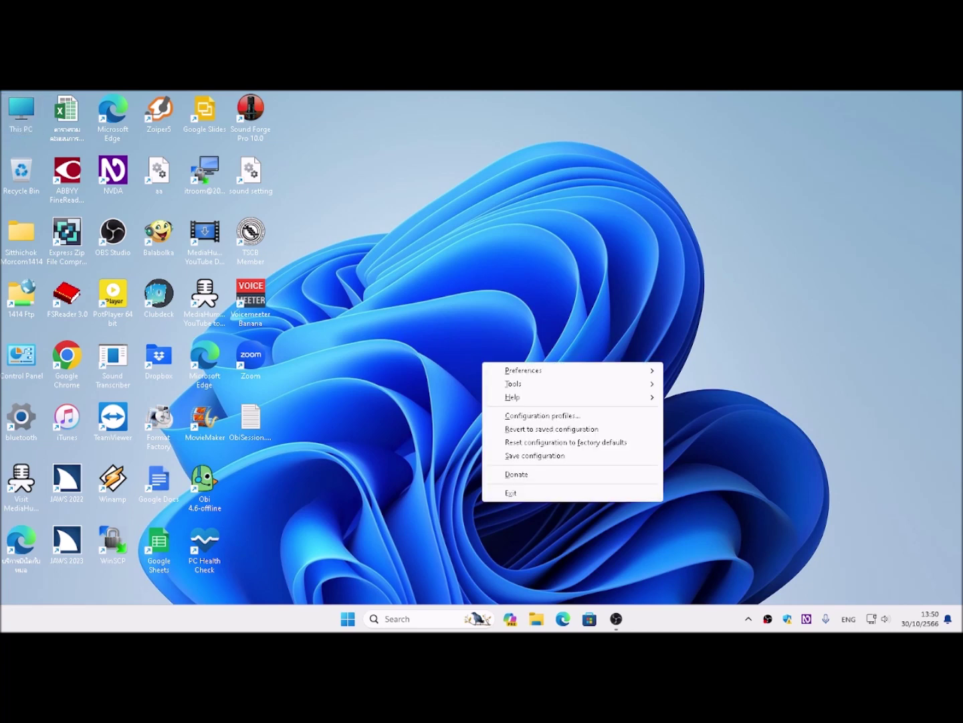
{"action": "key", "text": "Down"}
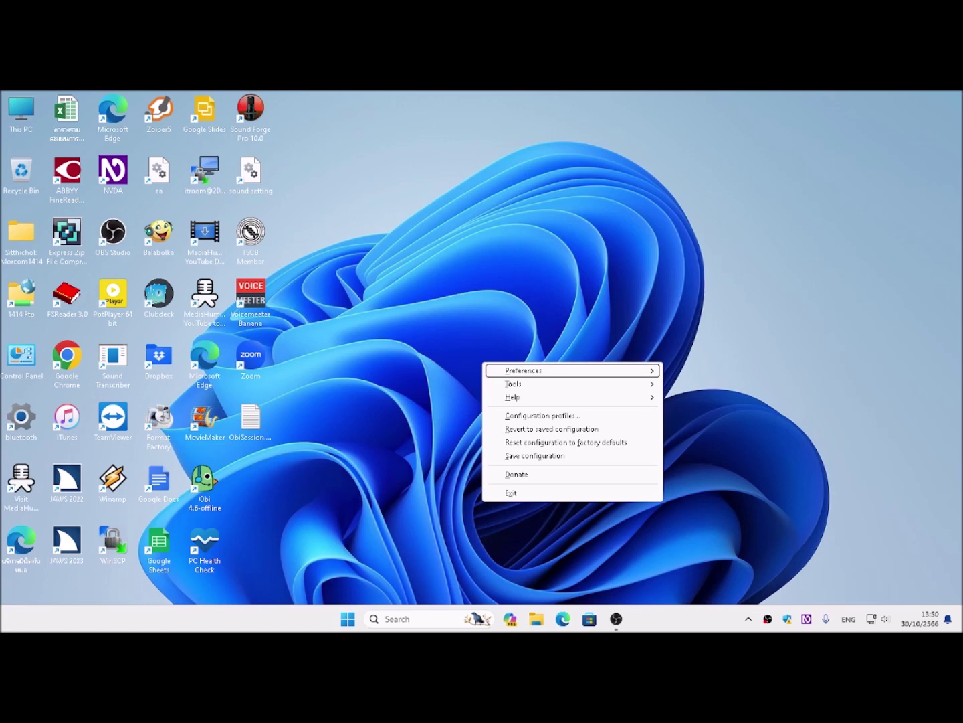
{"action": "key", "text": "Right"}
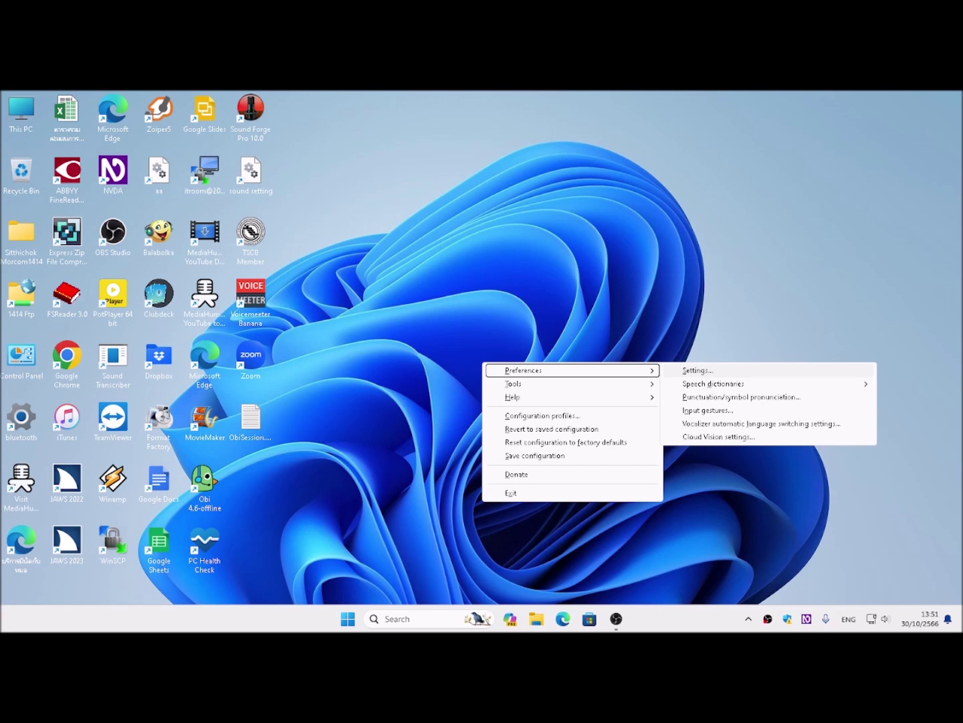
{"action": "key", "text": "Return"}
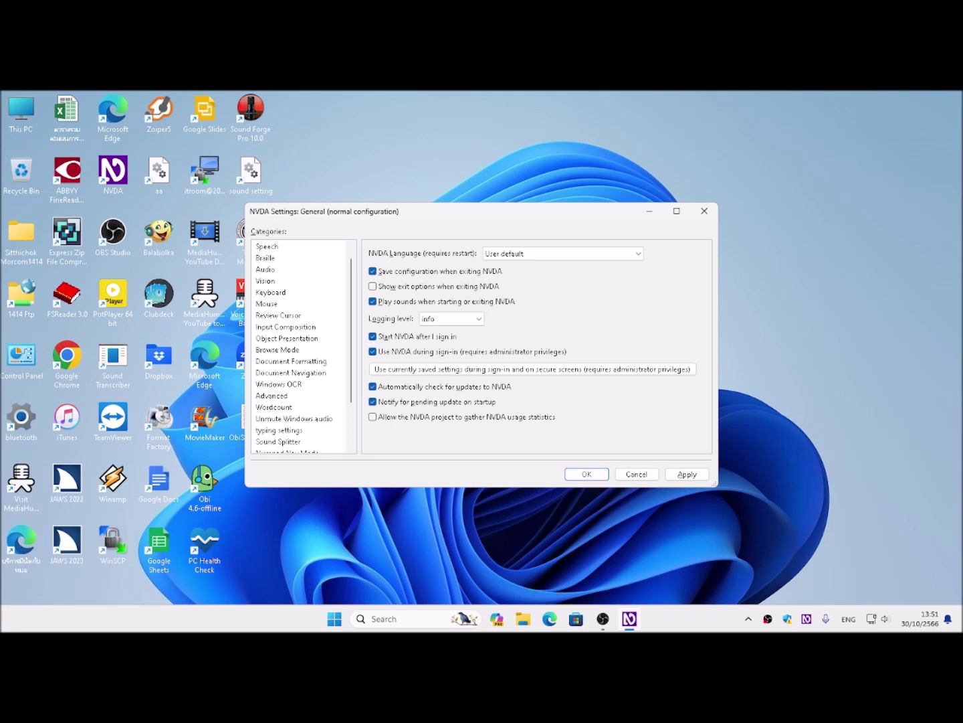
{"action": "left_click", "coordinate": [298, 246]}
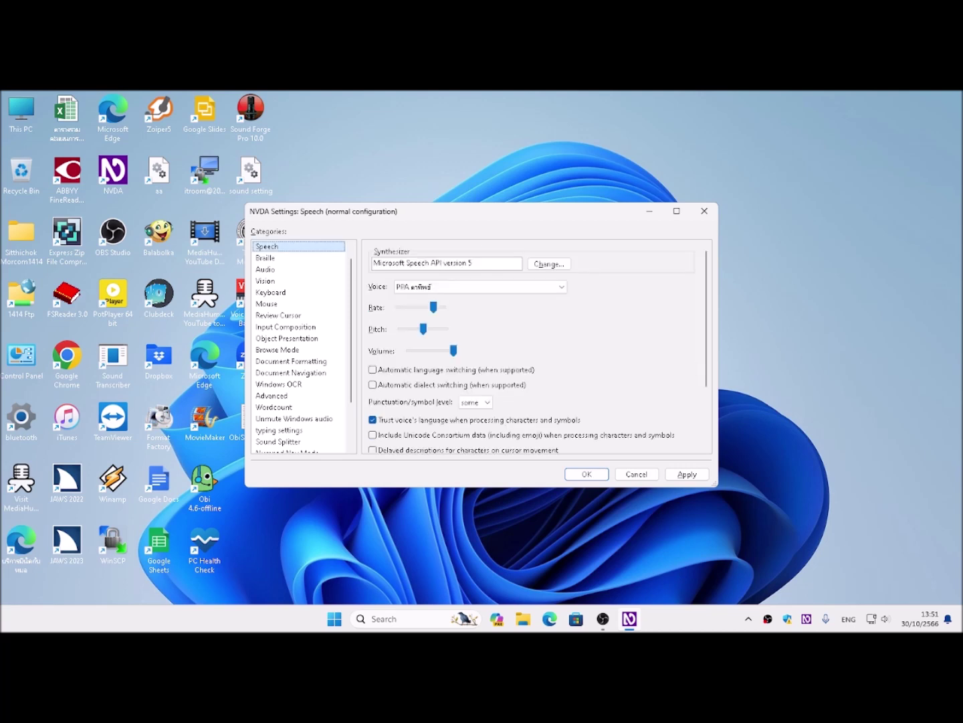
{"action": "left_click", "coordinate": [299, 257]}
{"action": "left_click", "coordinate": [298, 269]}
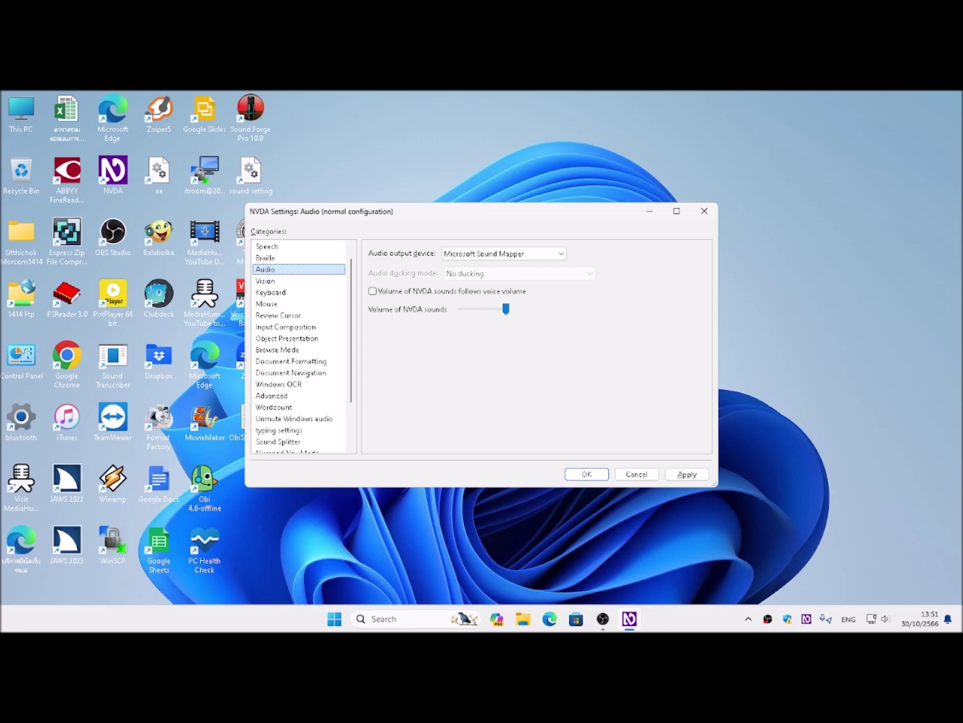
Go through the audio options and enable "Volume of NVDA sounds follows voice volume"
{"action": "key", "text": "Tab"}
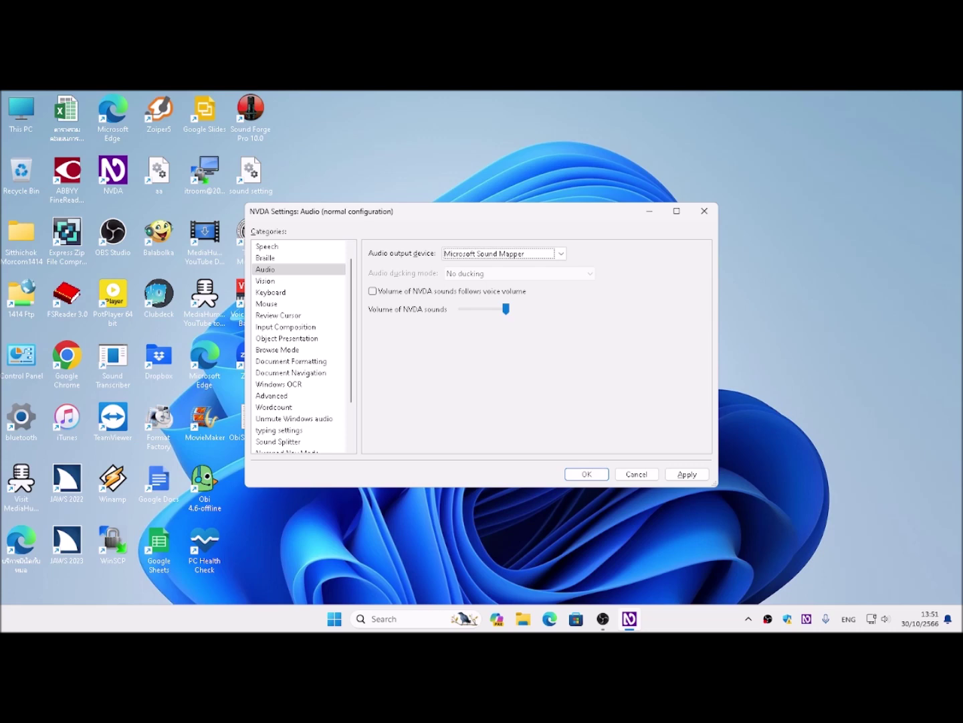
{"action": "key", "text": "Tab"}
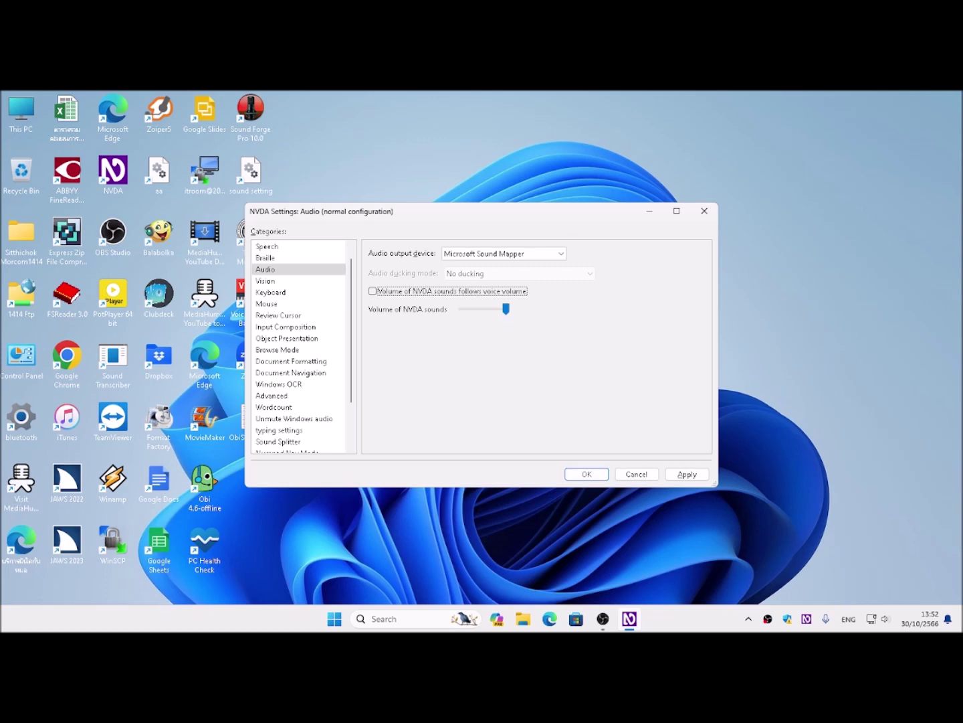
{"action": "key", "text": "Tab"}
{"action": "key", "text": "shift+Tab"}
{"action": "key", "text": "space"}
{"action": "key", "text": "Tab"}
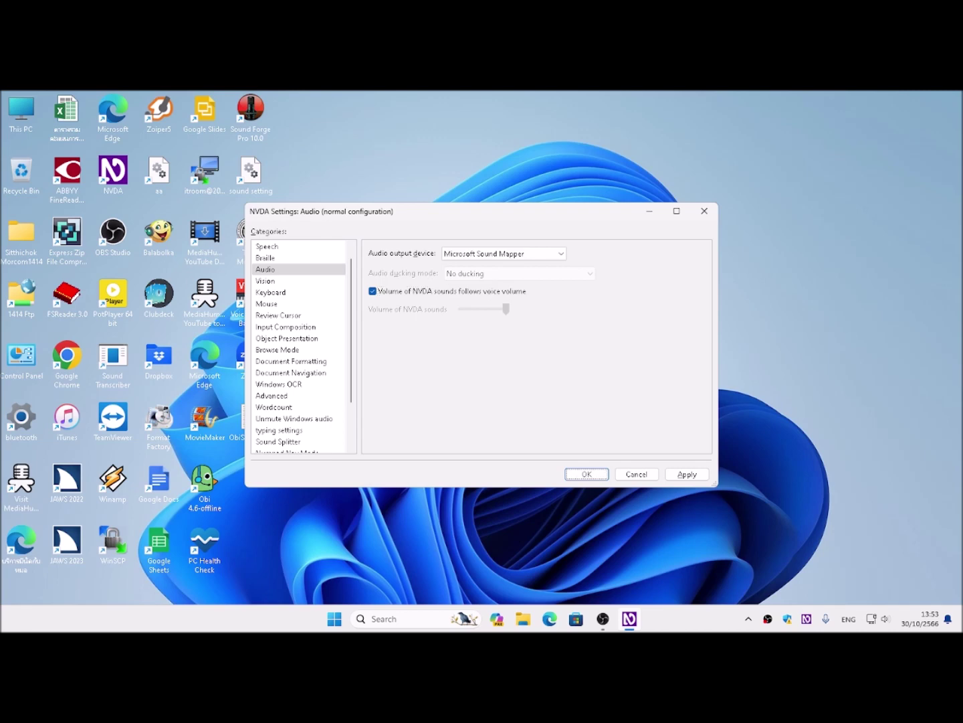
Leave "Volume of NVDA sounds follows voice volume" disabled and confirm the NVDA settings
{"action": "key", "text": "shift+Tab"}
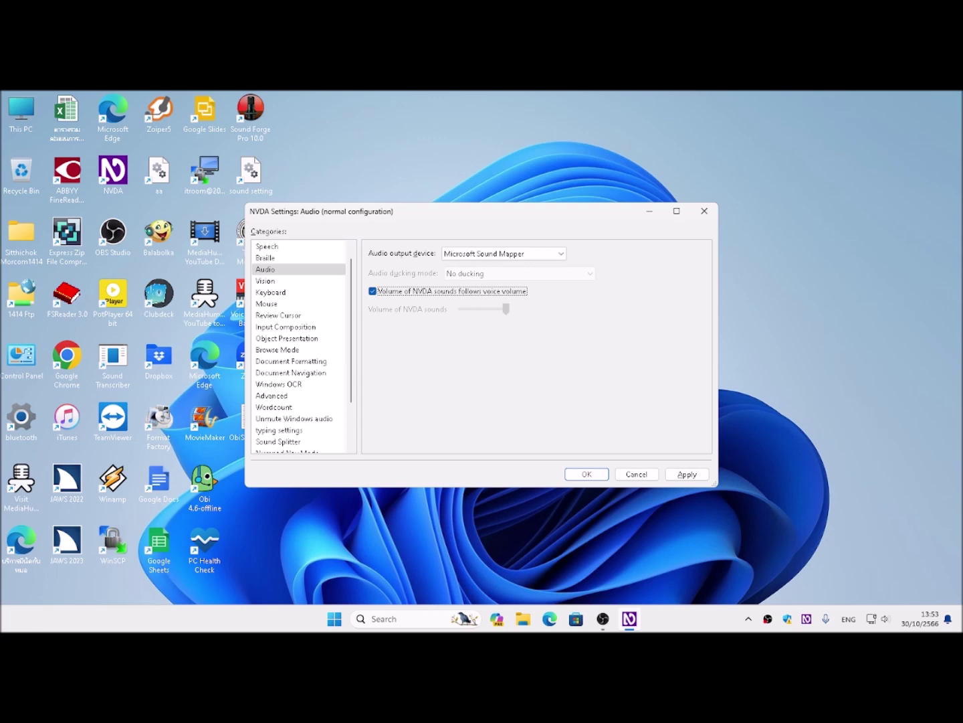
{"action": "key", "text": "space"}
{"action": "key", "text": "Tab"}
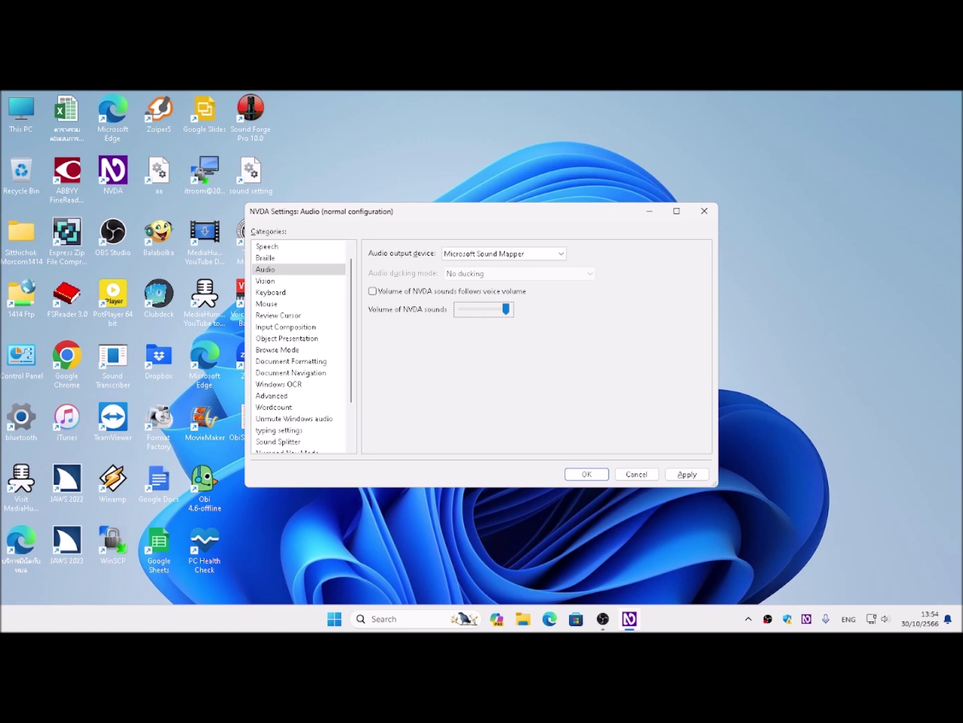
{"action": "key", "text": "Tab"}
{"action": "key", "text": "Return"}
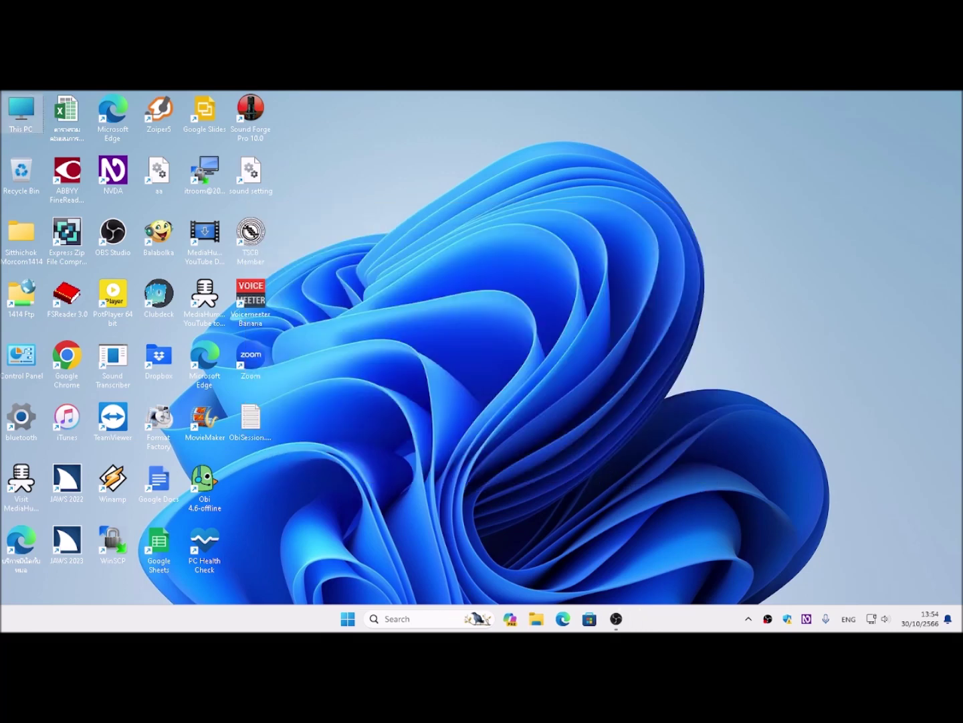
Launch Microsoft Edge from the desktop and load google.com
{"action": "key", "text": "m"}
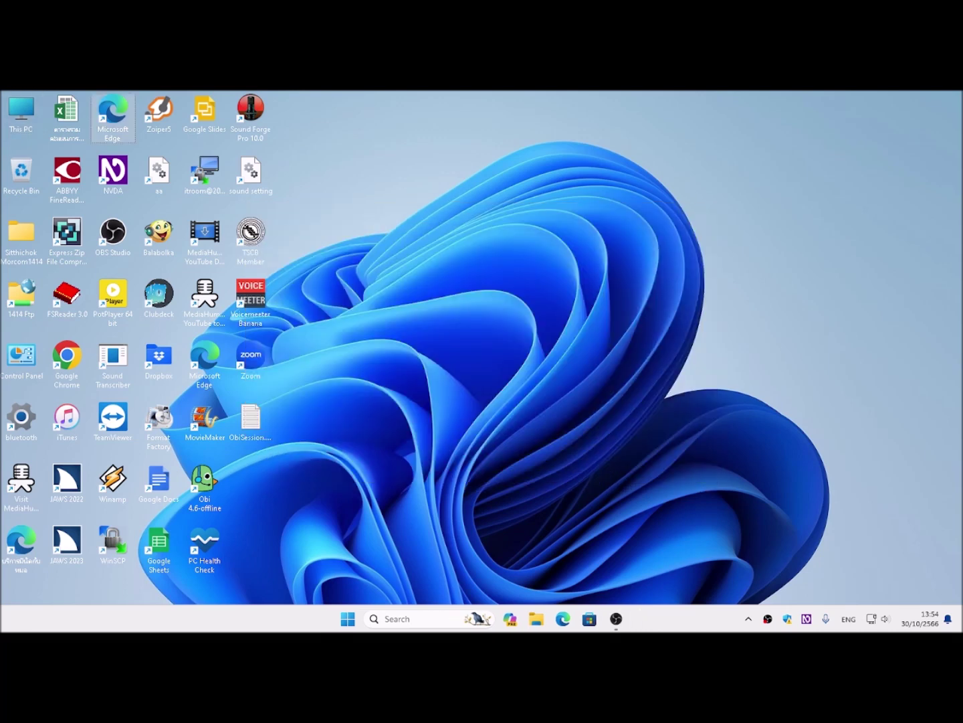
{"action": "key", "text": "Return"}
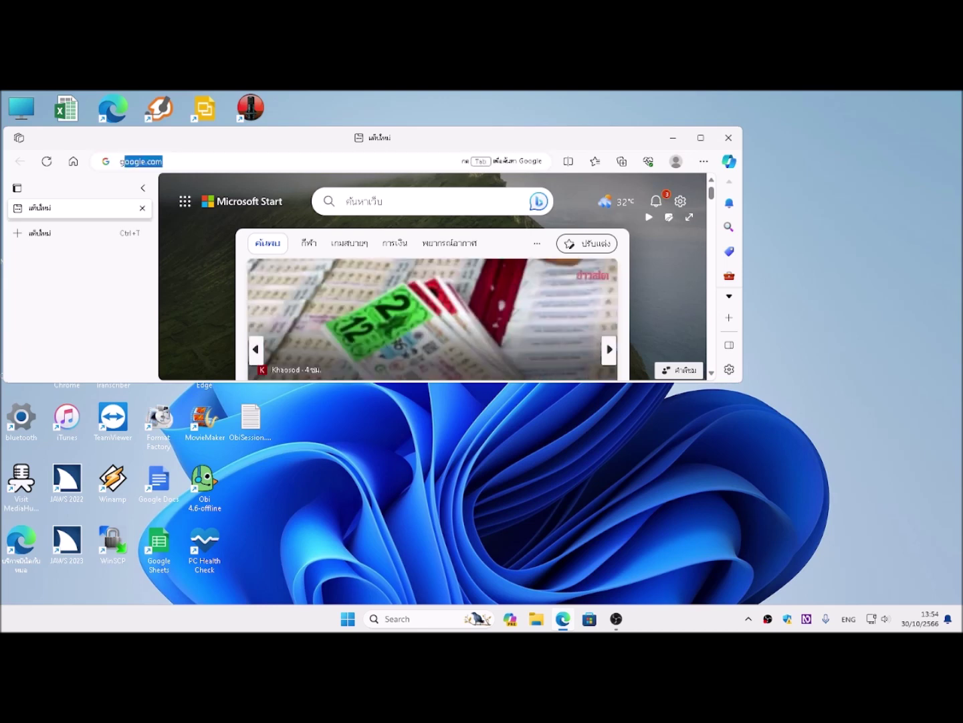
{"action": "type", "text": "g"}
{"action": "key", "text": "Return"}
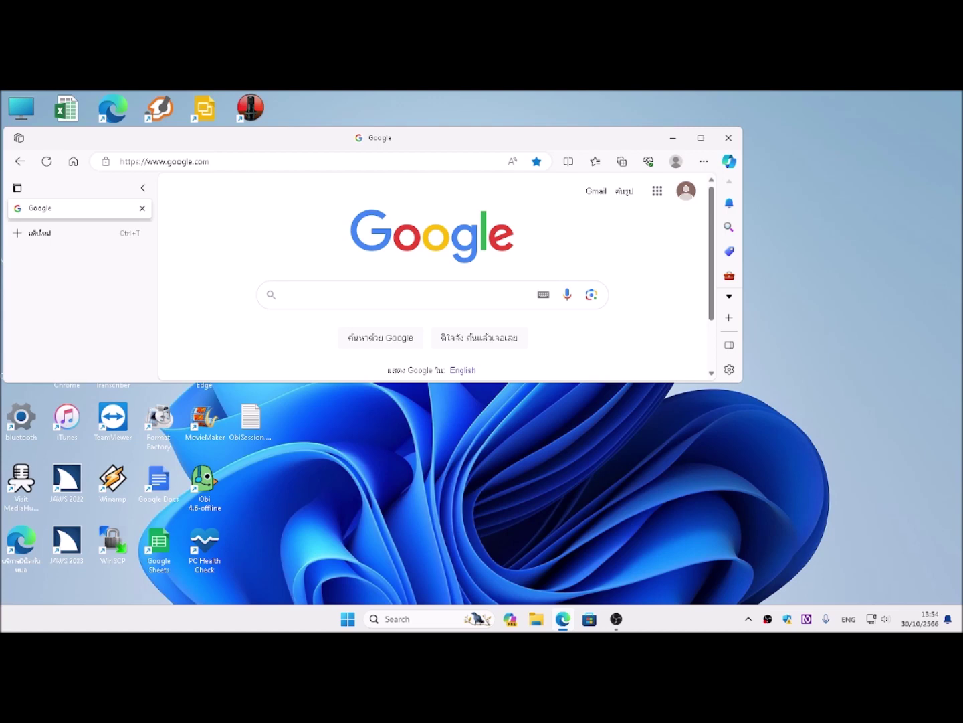
Open the Select Braille Display dialog and confirm it with Automatic as the braille display
{"action": "key", "text": "ctrl+Insert+a"}
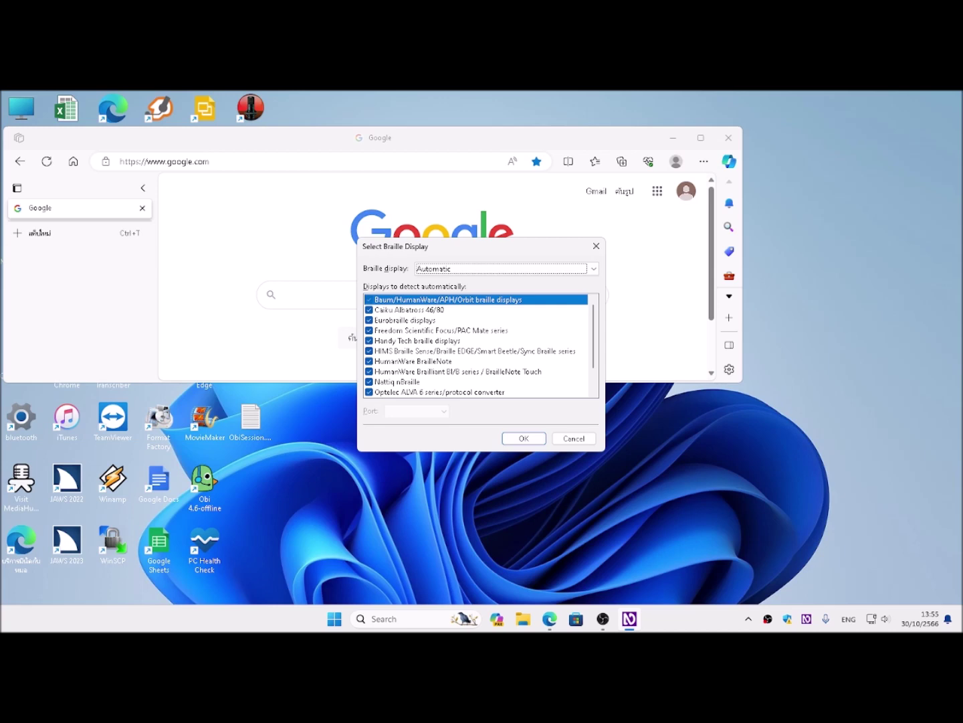
{"action": "key", "text": "Return"}
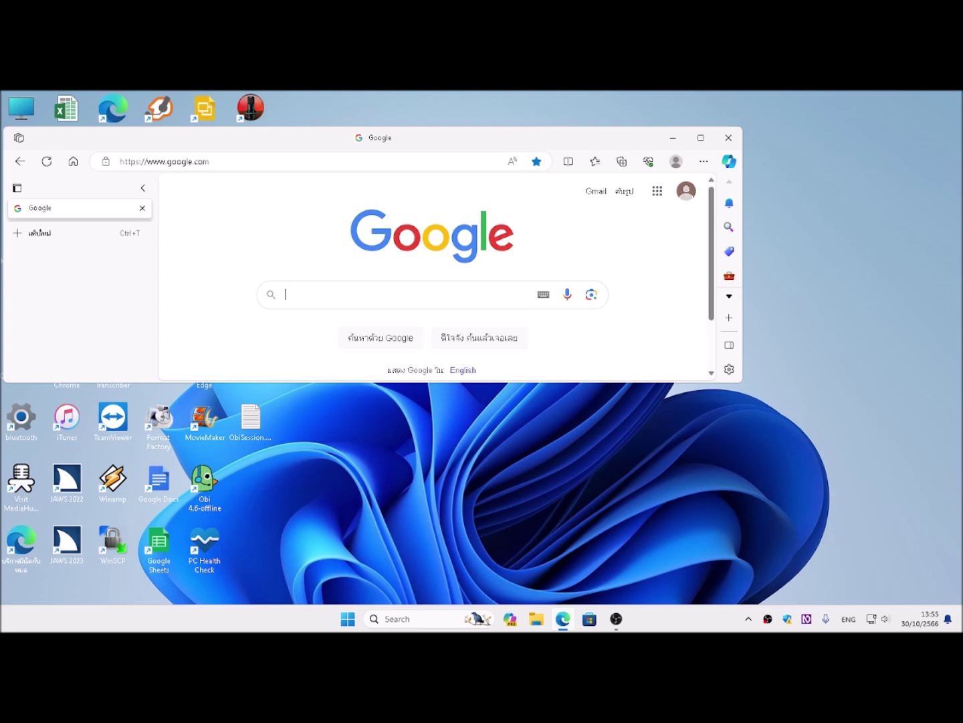
Open the NVDA audio settings, try the range of the "Volume of NVDA sounds" slider, leave it near its minimum and confirm
{"action": "key", "text": "Insert+ctrl+u"}
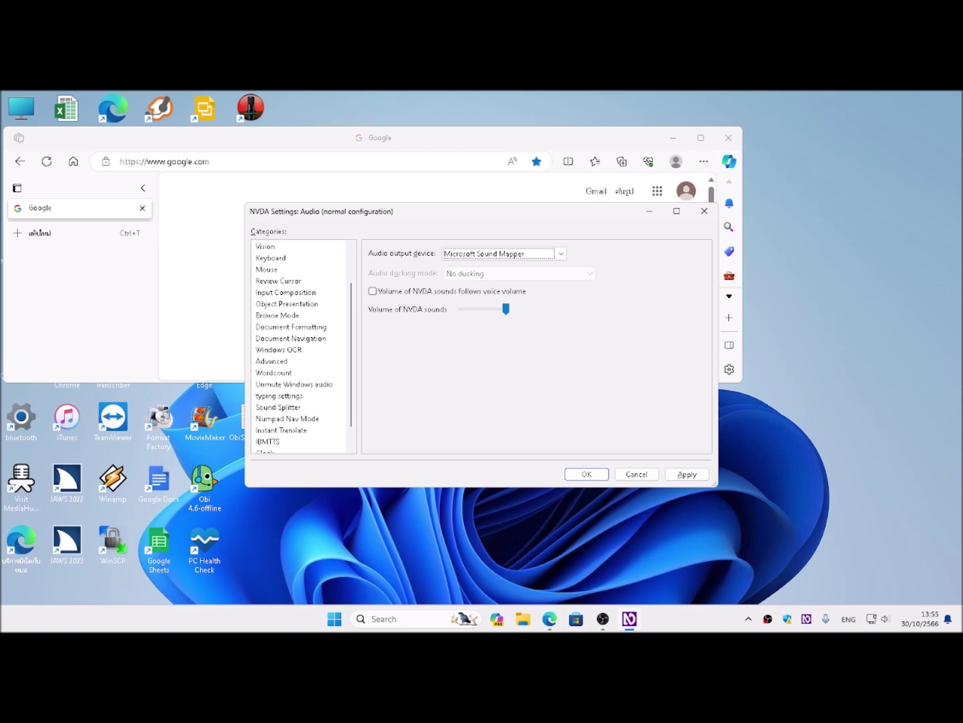
{"action": "key", "text": "Tab"}
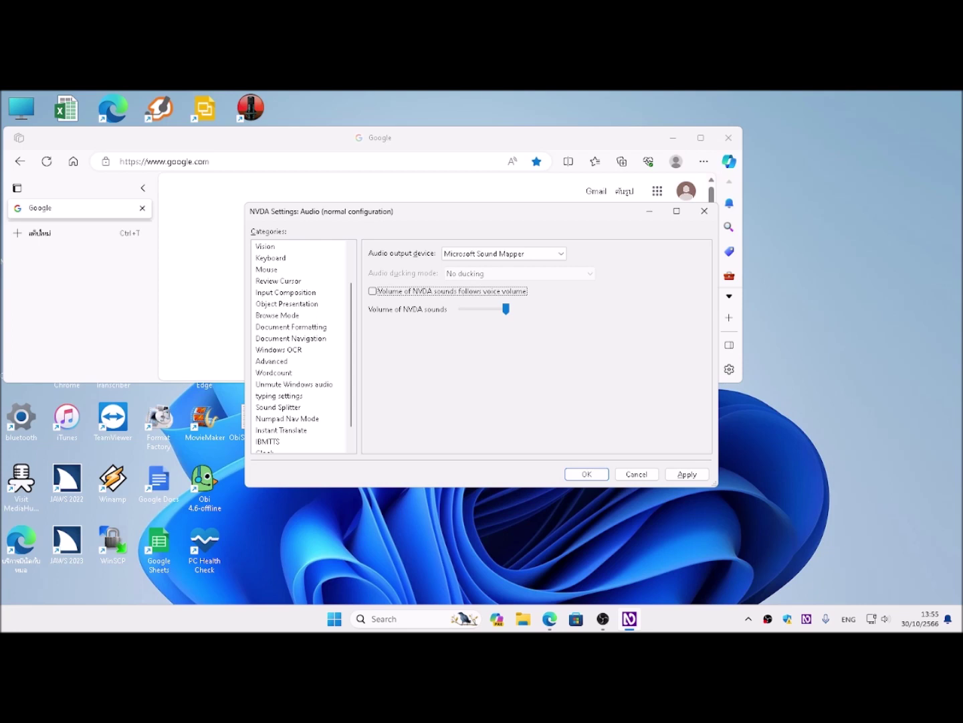
{"action": "key", "text": "Tab"}
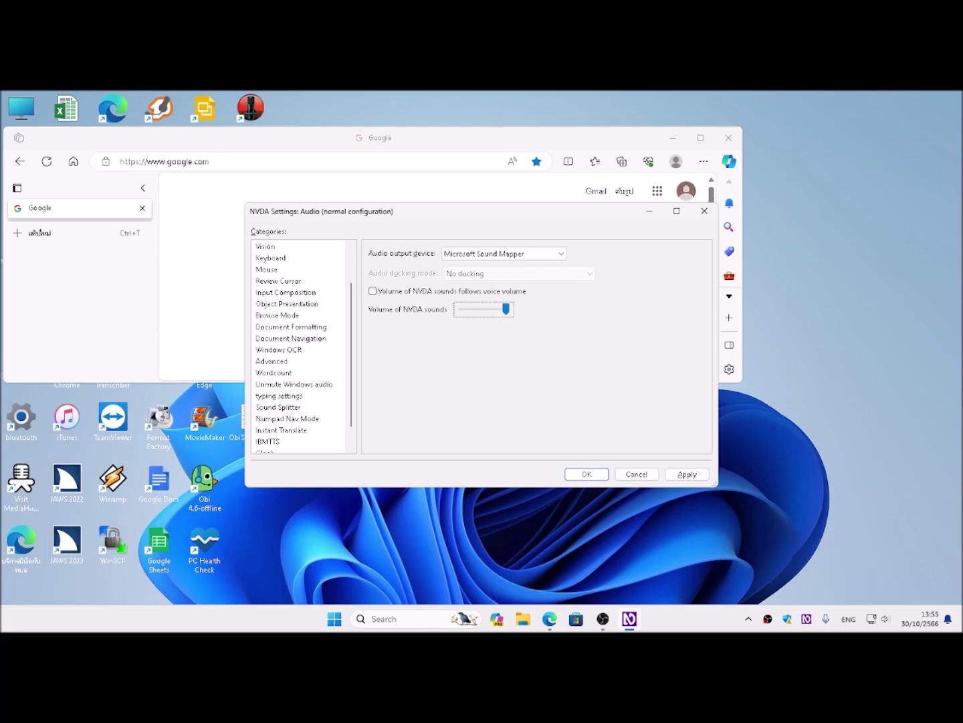
{"action": "key", "text": "Home"}
{"action": "key", "text": "End"}
{"action": "key", "text": "Home"}
{"action": "key", "text": "Page_Up"}
{"action": "key", "text": "Page_Up"}
{"action": "key", "text": "Page_Down"}
{"action": "key", "text": "Page_Down"}
{"action": "key", "text": "Right"}
{"action": "key", "text": "Right"}
{"action": "key", "text": "Right"}
{"action": "key", "text": "Left"}
{"action": "key", "text": "Left"}
{"action": "key", "text": "Right"}
{"action": "key", "text": "Right"}
{"action": "key", "text": "Left"}
{"action": "key", "text": "Right"}
{"action": "key", "text": "Tab"}
{"action": "key", "text": "Return"}
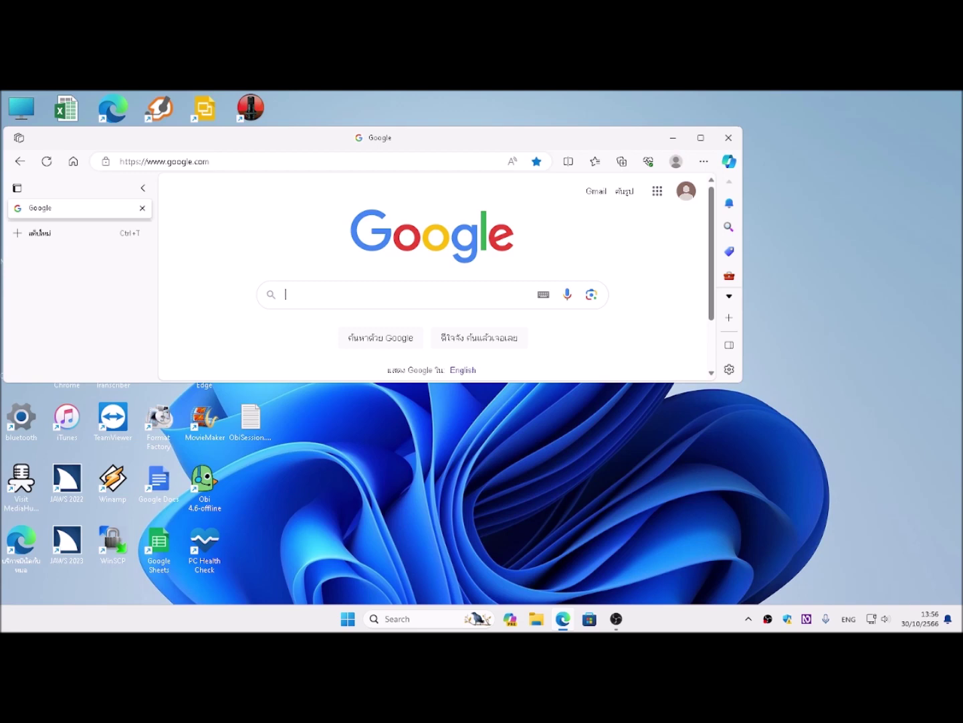
Reopen the NVDA audio settings, move "Volume of NVDA sounds" to the end of its range and confirm
{"action": "key", "text": "ctrl+Insert+u"}
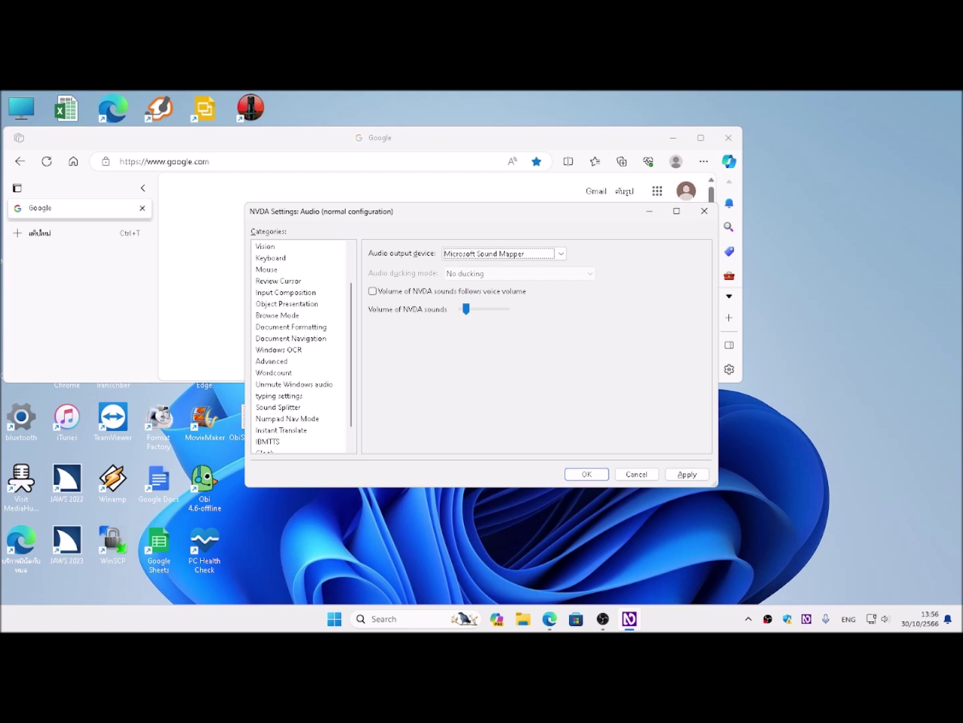
{"action": "key", "text": "Tab"}
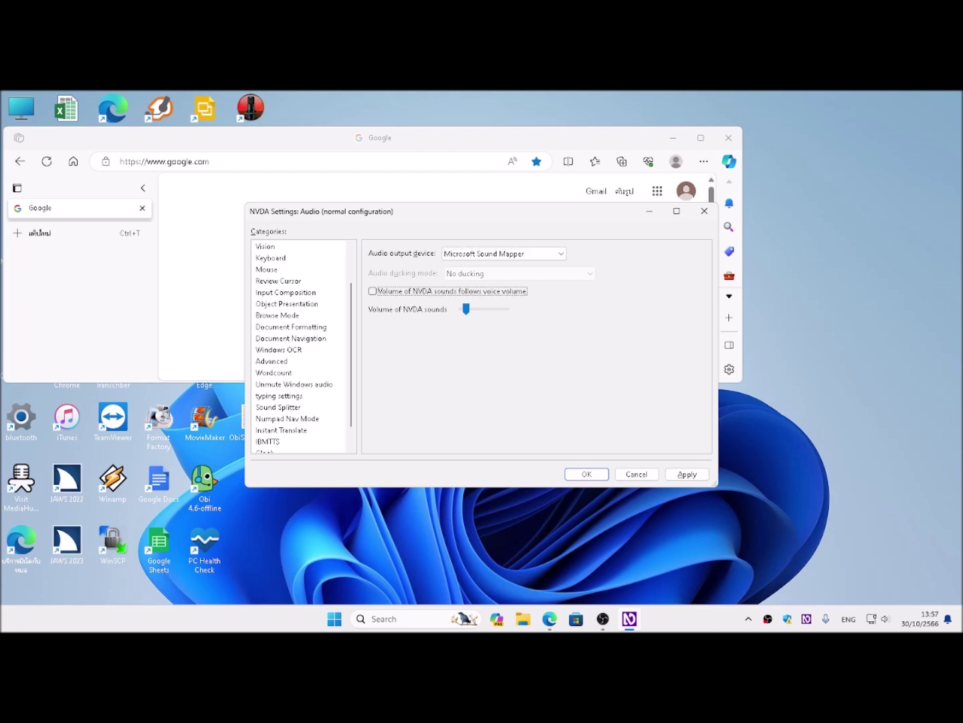
{"action": "key", "text": "Tab"}
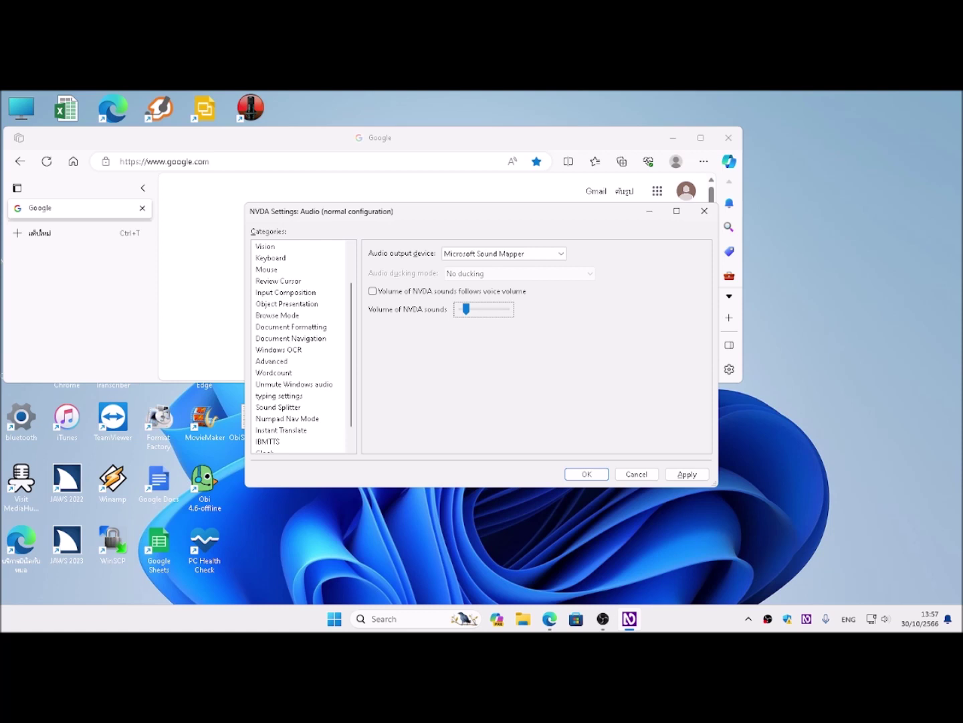
{"action": "key", "text": "End"}
{"action": "key", "text": "Return"}
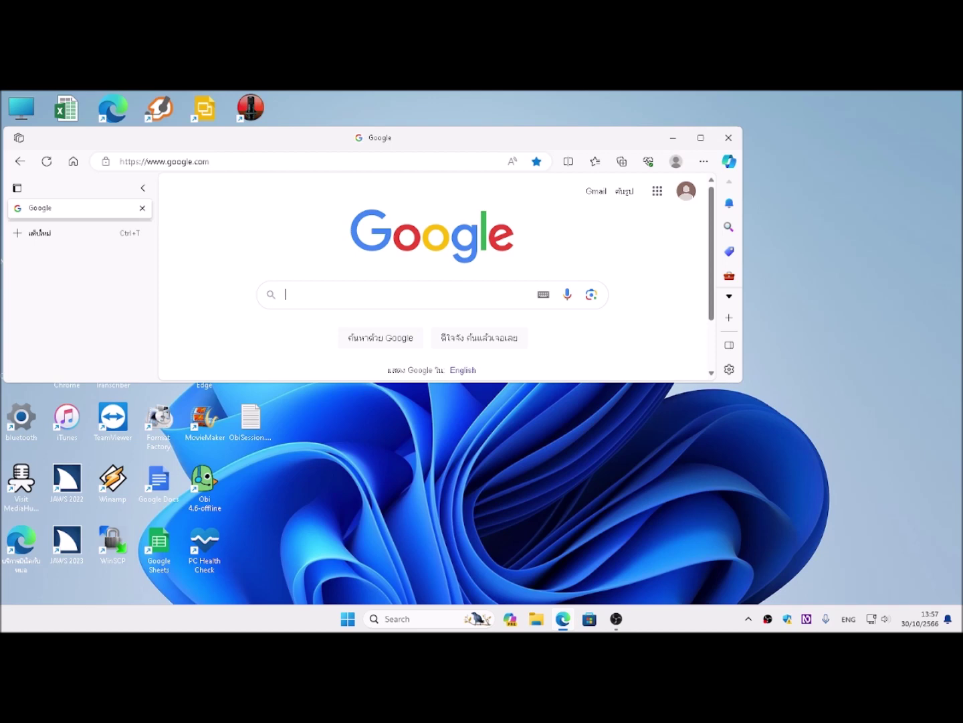
Activate the Google search box for text entry and move the focus from it to the Gmail link
{"action": "key", "text": "Return"}
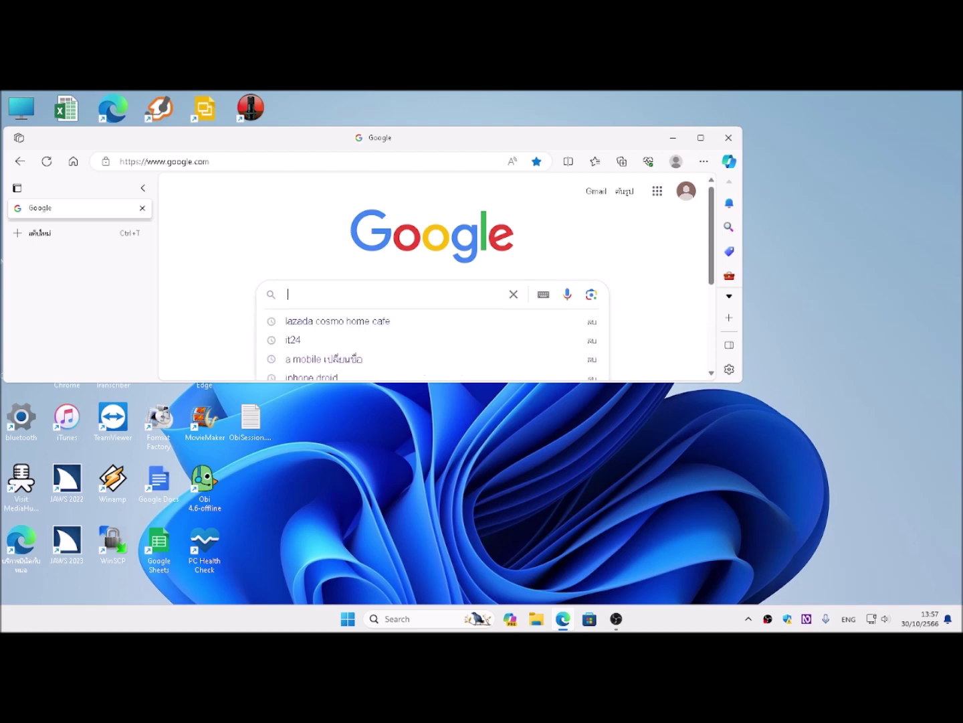
{"action": "key", "text": "Tab"}
{"action": "key", "text": "shift+Tab"}
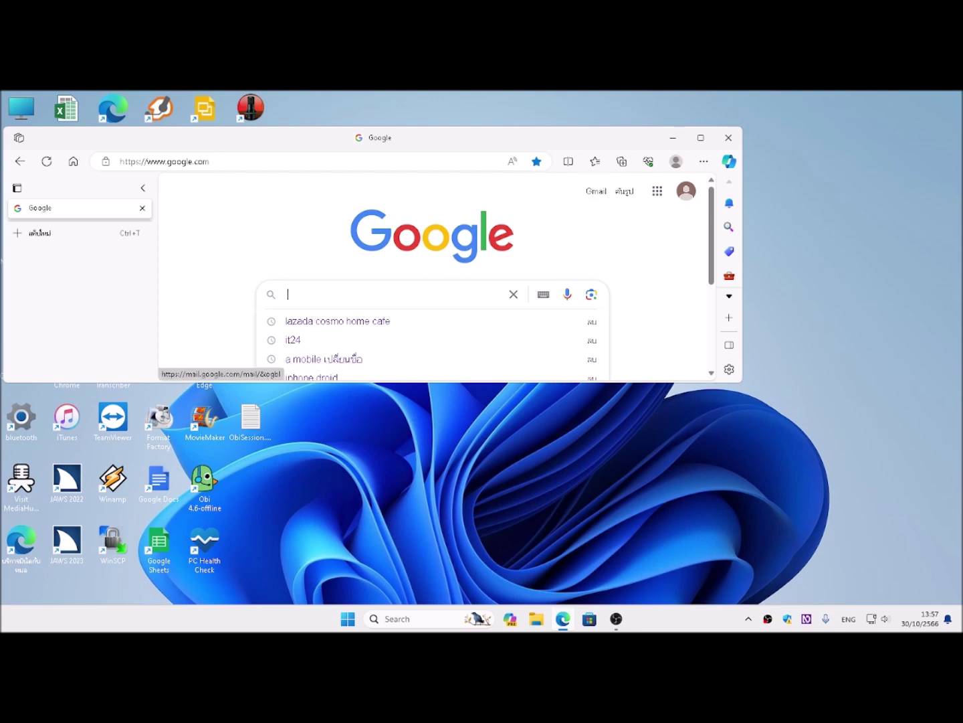